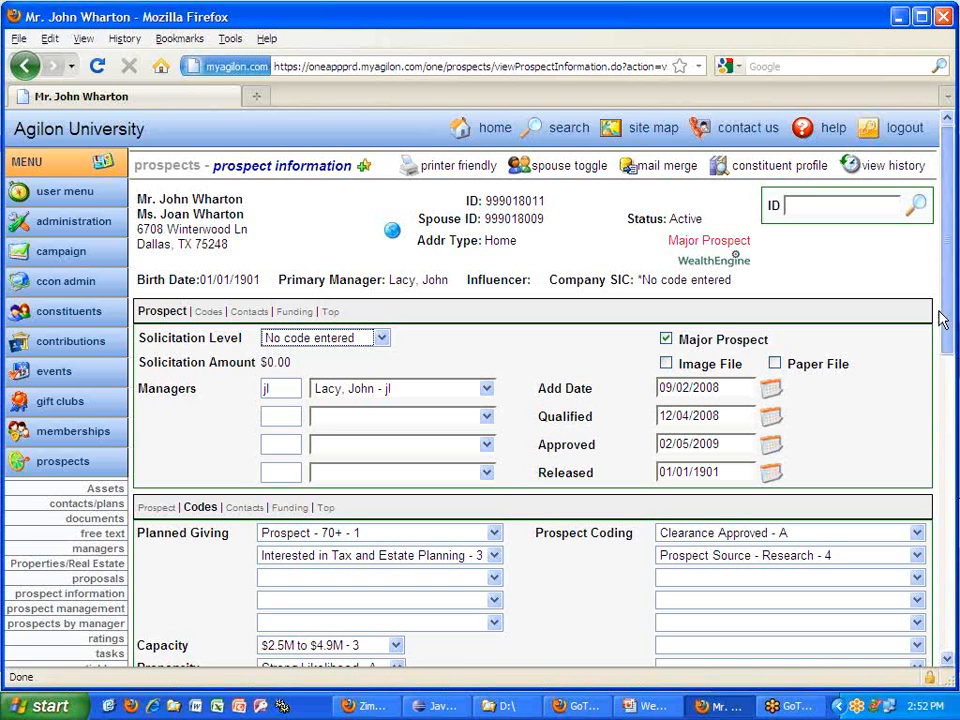
- Review the prospect information record, open its WealthEngine search results, and examine the Giving Capacity Report
{"action": "left_click_drag", "start_coordinate": [943, 318], "coordinate": [935, 390]}
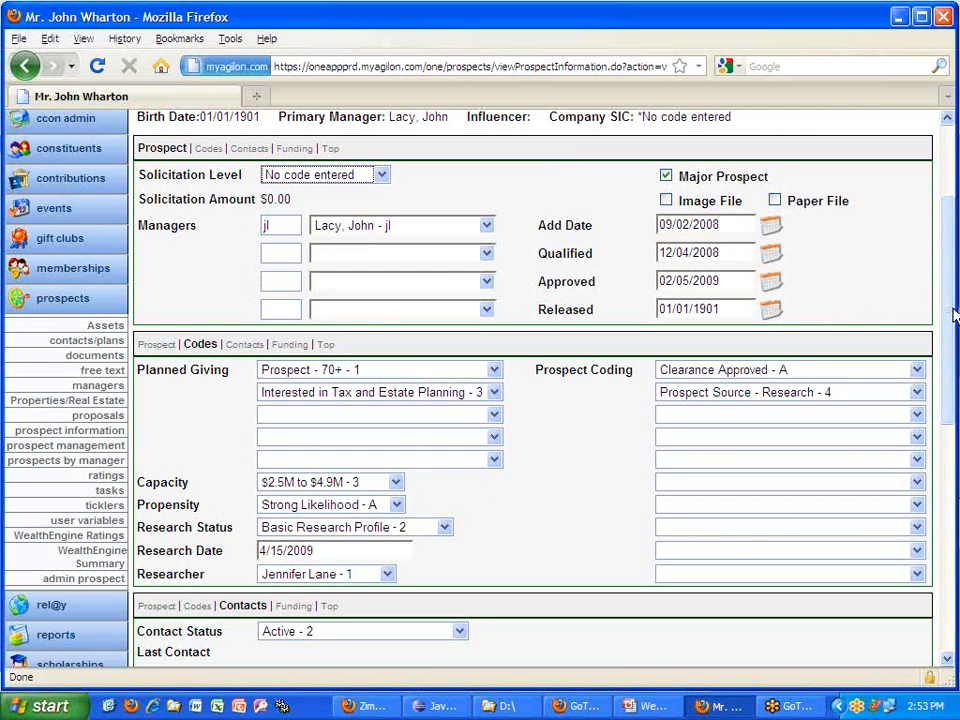
{"action": "left_click_drag", "start_coordinate": [952, 316], "coordinate": [936, 223]}
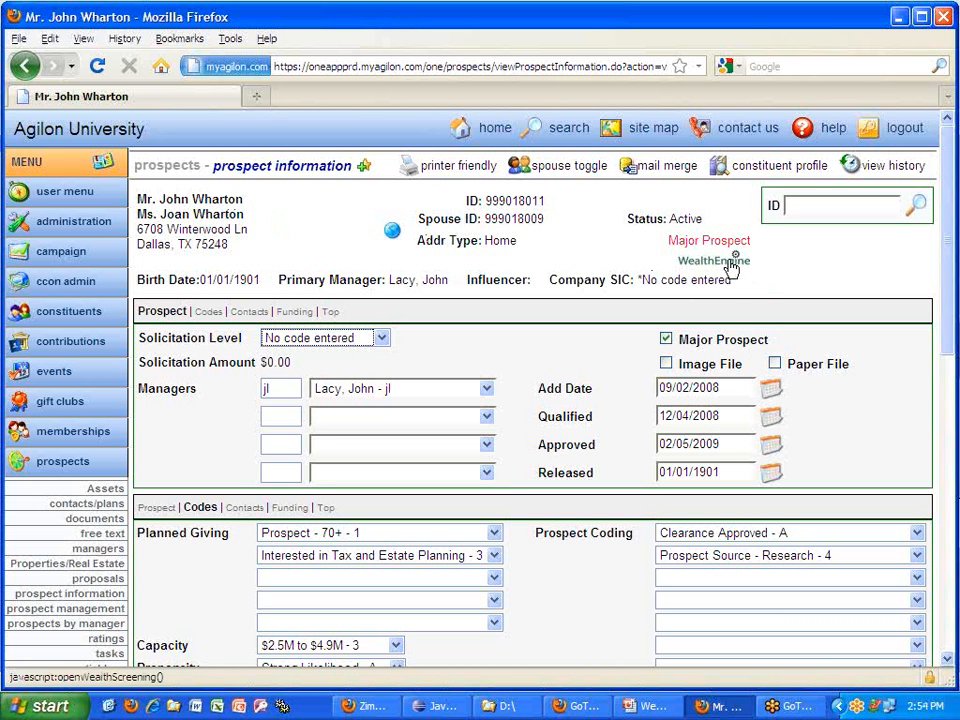
{"action": "left_click", "coordinate": [733, 264]}
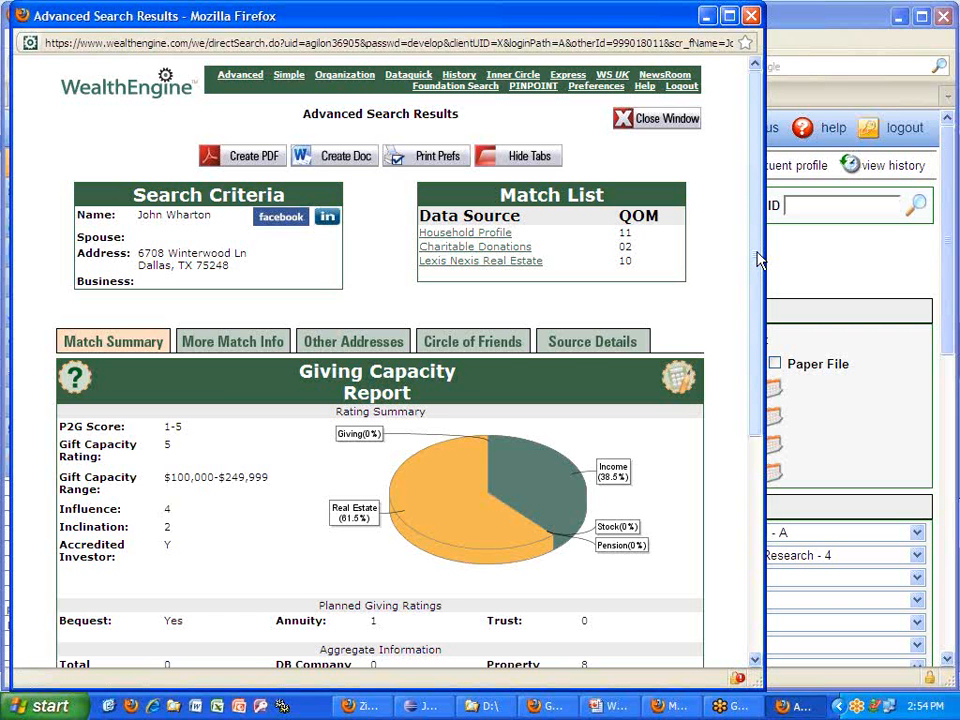
{"action": "left_click_drag", "start_coordinate": [757, 260], "coordinate": [754, 418]}
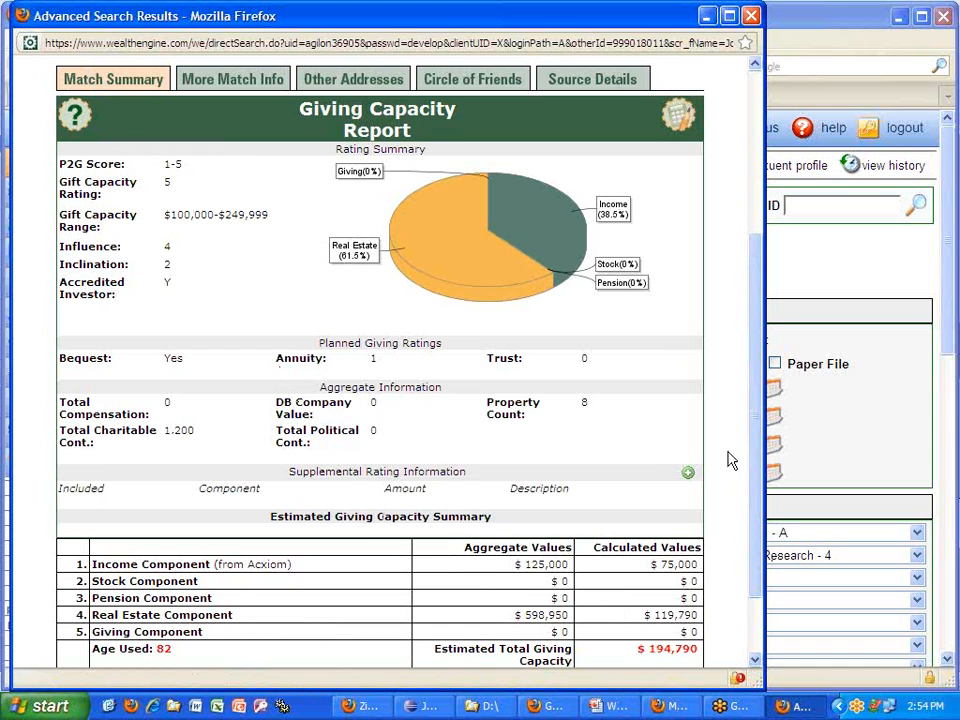
{"action": "left_click_drag", "start_coordinate": [757, 424], "coordinate": [757, 428]}
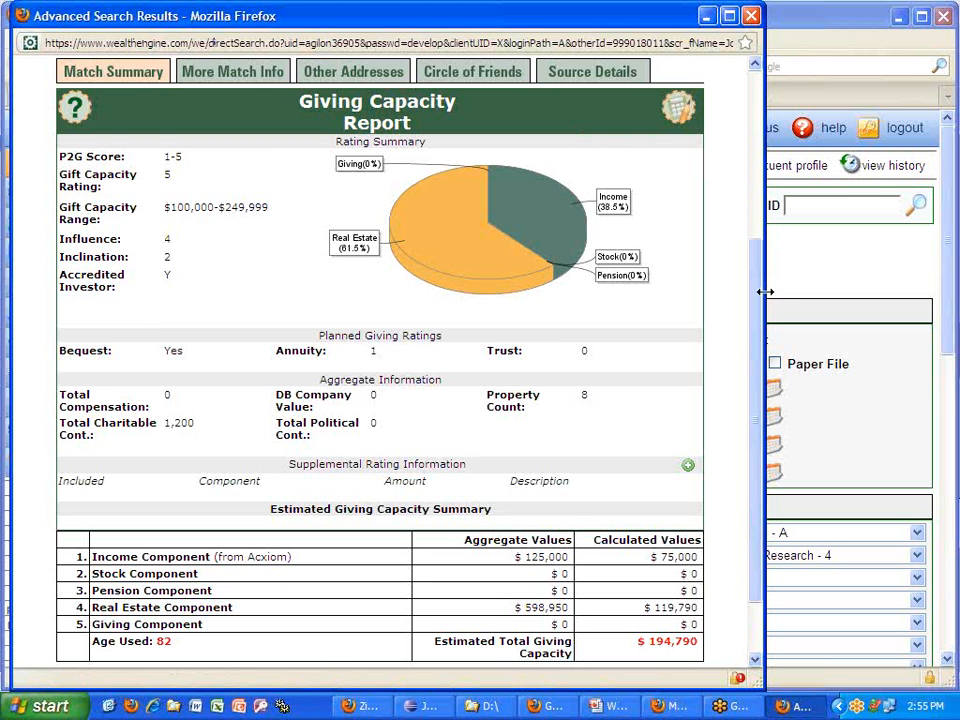
{"action": "left_click_drag", "start_coordinate": [758, 315], "coordinate": [765, 135]}
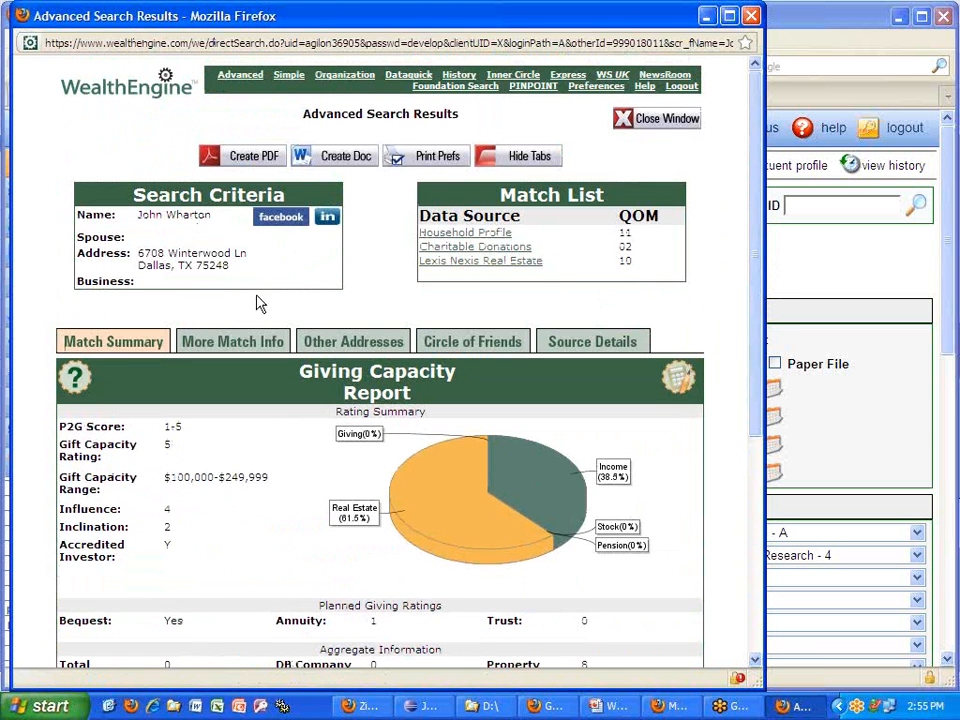
- View the source details for the Household Profile and Lexis Nexis Real Estate matches, and close the WealthEngine results window
{"action": "left_click", "coordinate": [499, 353]}
{"action": "left_click", "coordinate": [607, 352]}
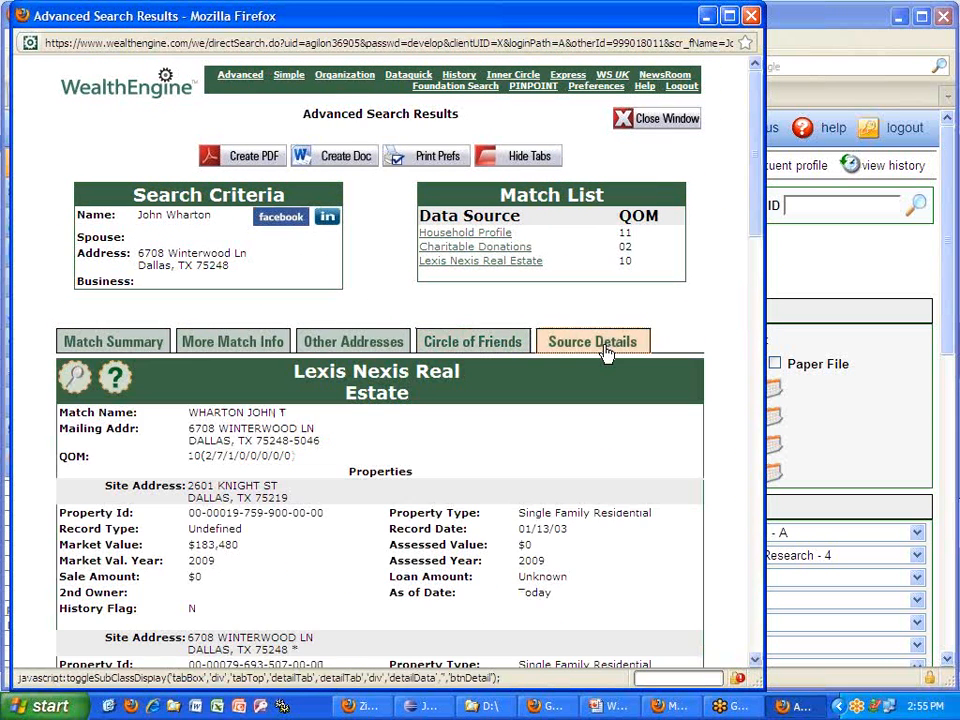
{"action": "left_click", "coordinate": [465, 234]}
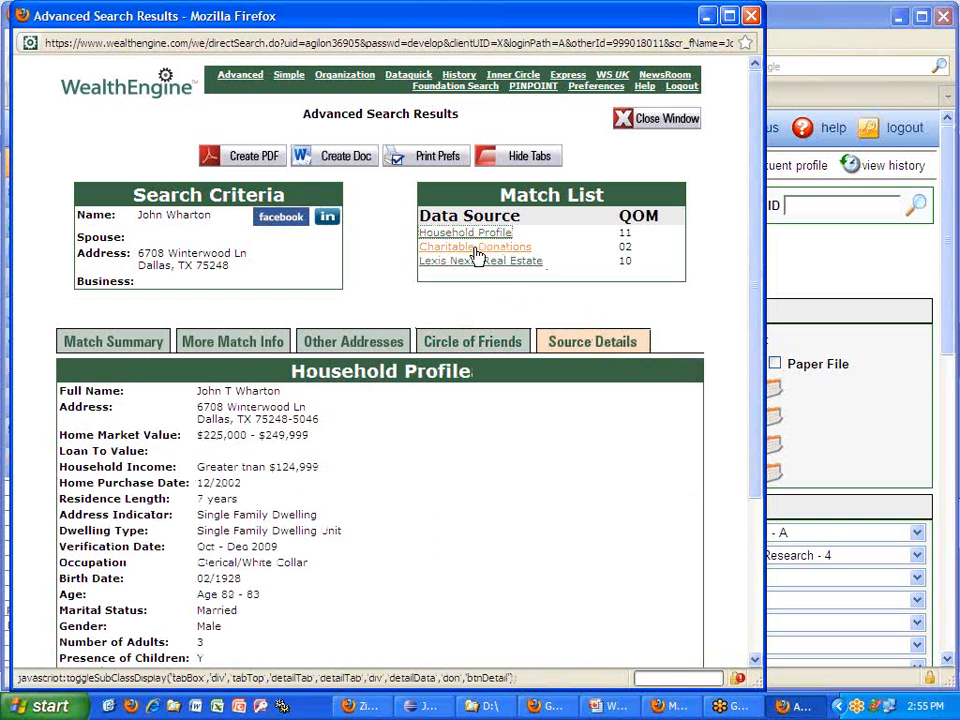
{"action": "left_click", "coordinate": [480, 262]}
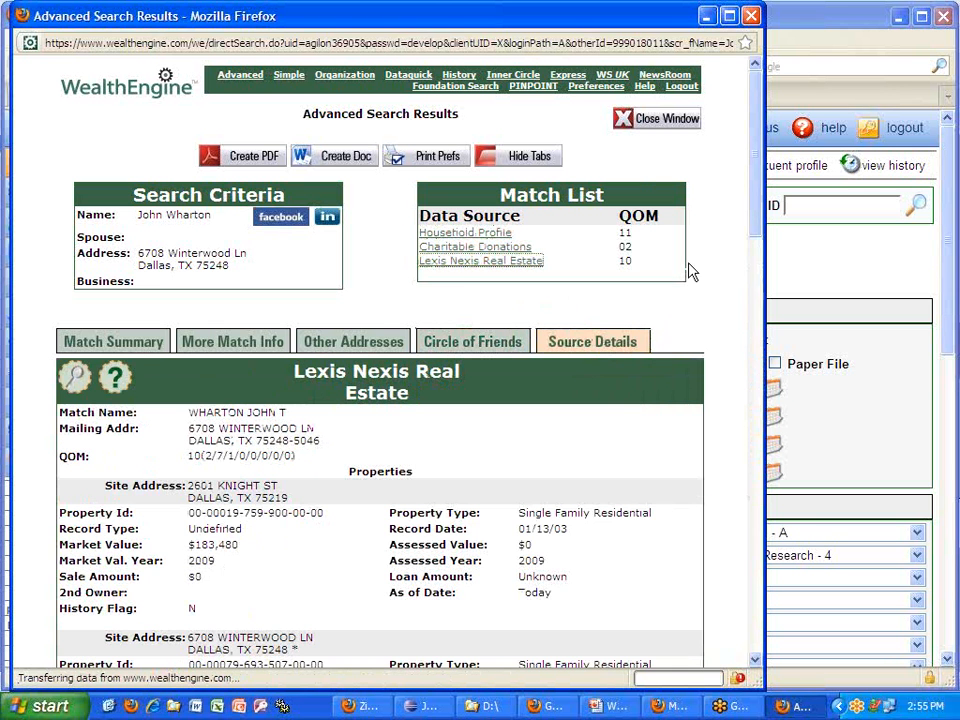
{"action": "mouse_move", "coordinate": [760, 240]}
{"action": "left_mouse_down"}
{"action": "mouse_move", "coordinate": [761, 315]}
{"action": "mouse_move", "coordinate": [752, 218]}
{"action": "left_mouse_up"}
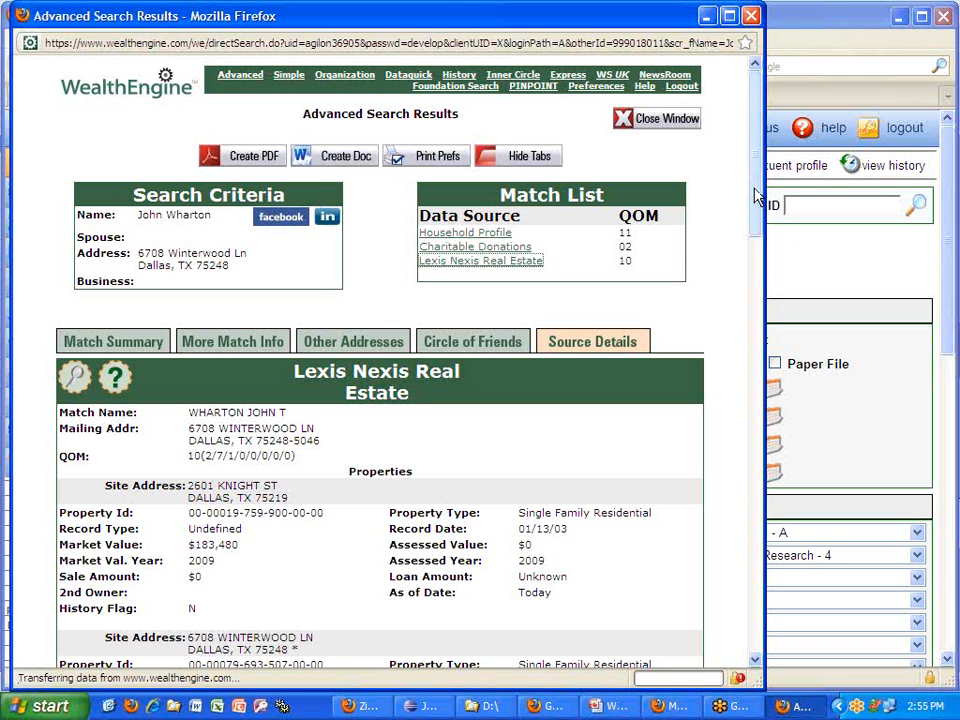
{"action": "left_click", "coordinate": [751, 17]}
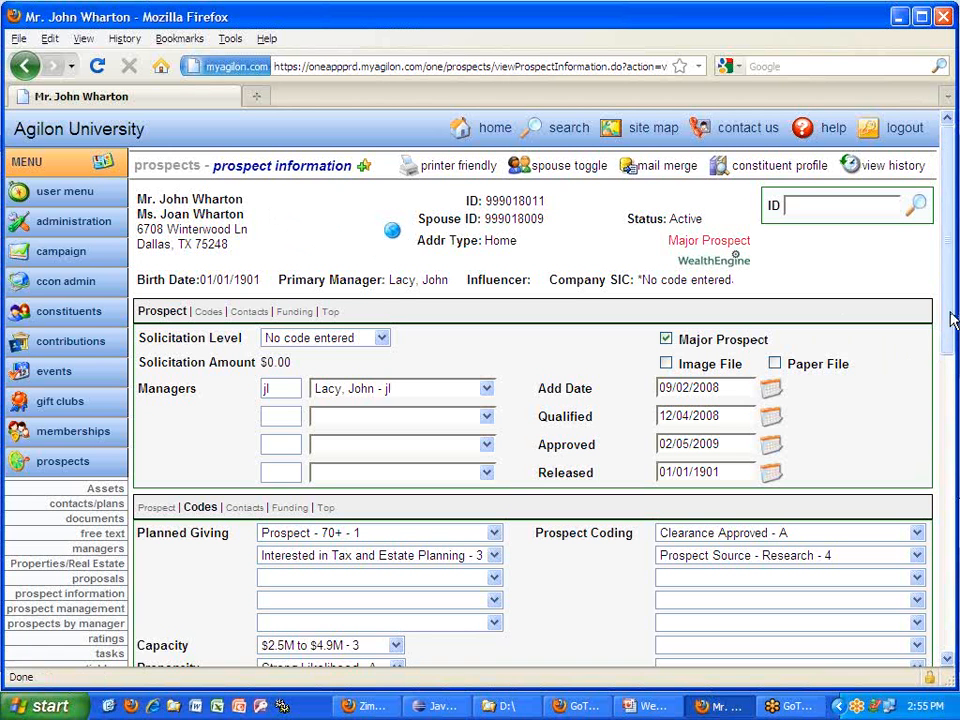
- Open the prospect's WealthEngine Ratings and update them with current ProspectLink data
{"action": "left_click_drag", "start_coordinate": [948, 318], "coordinate": [949, 407]}
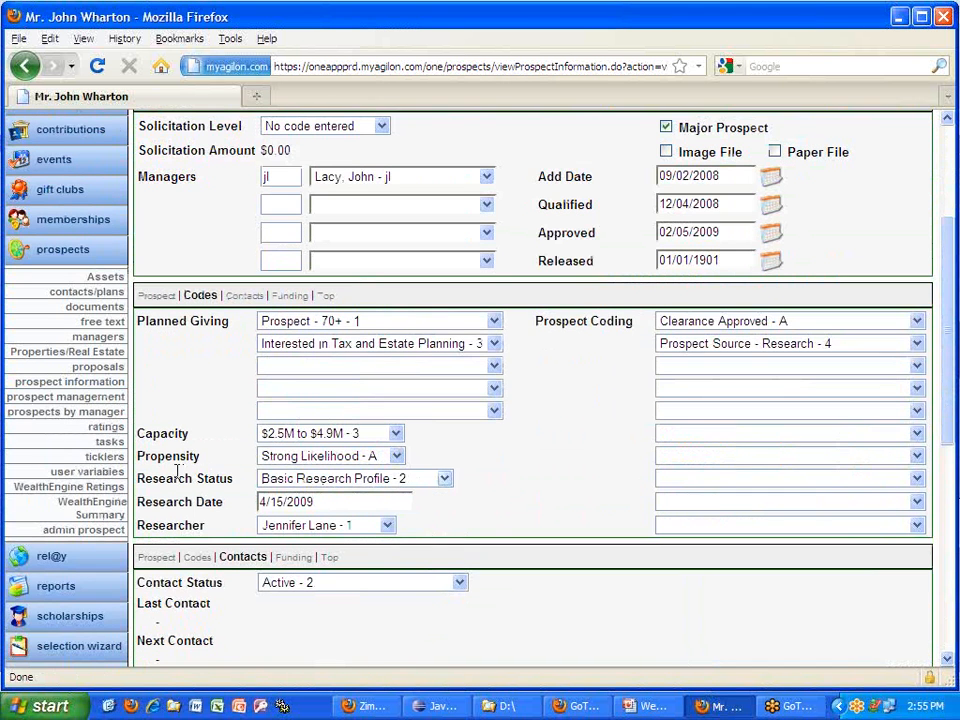
{"action": "left_click", "coordinate": [92, 490]}
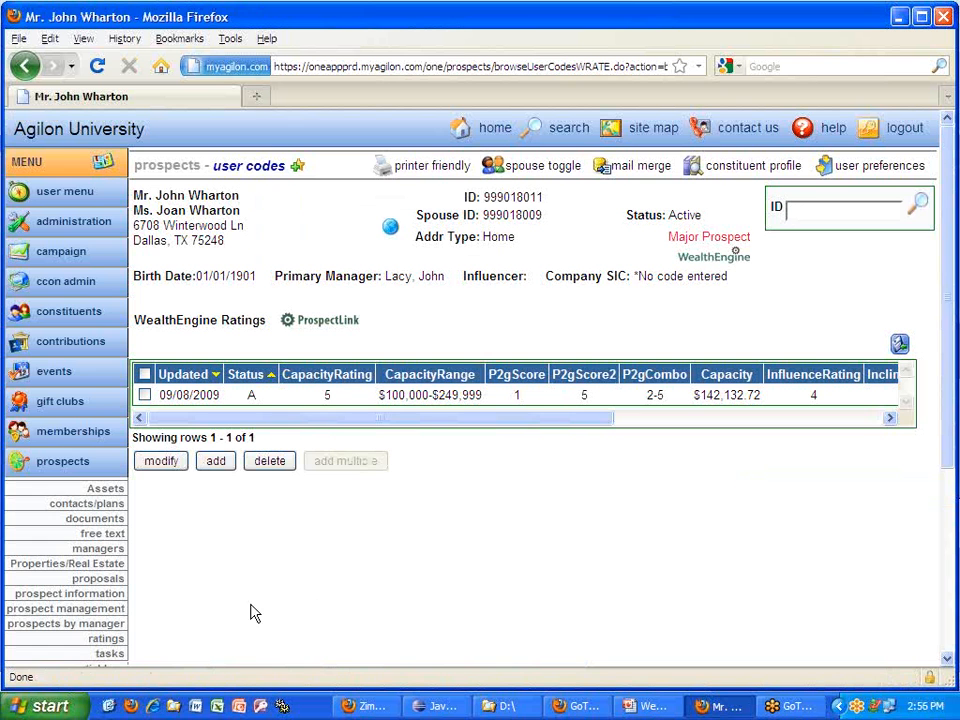
{"action": "left_click_drag", "start_coordinate": [950, 435], "coordinate": [945, 514]}
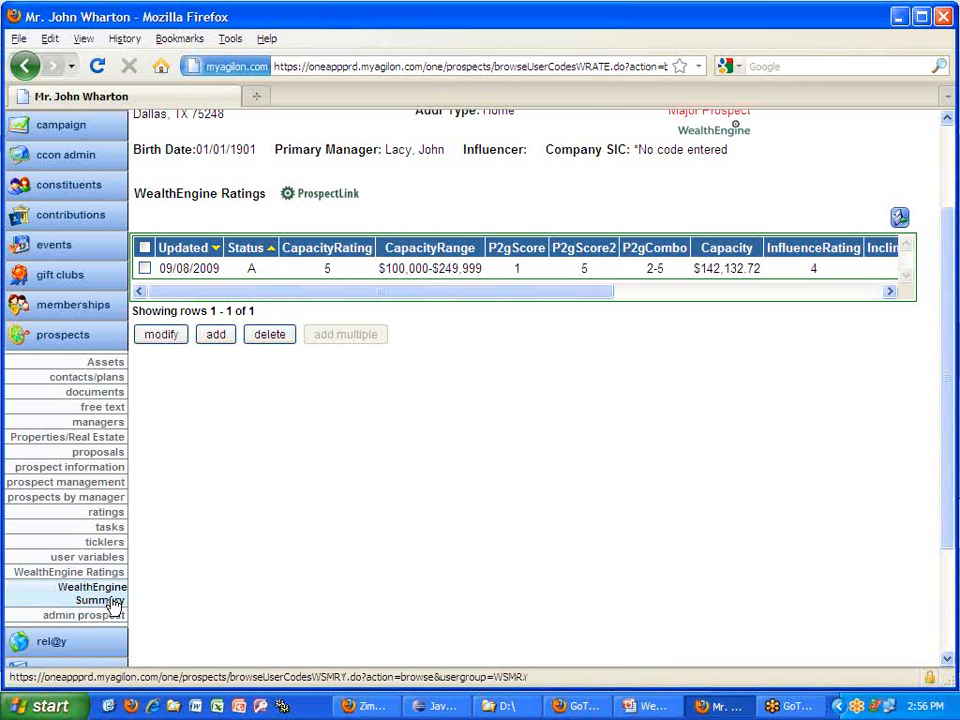
{"action": "left_click_drag", "start_coordinate": [953, 457], "coordinate": [945, 360]}
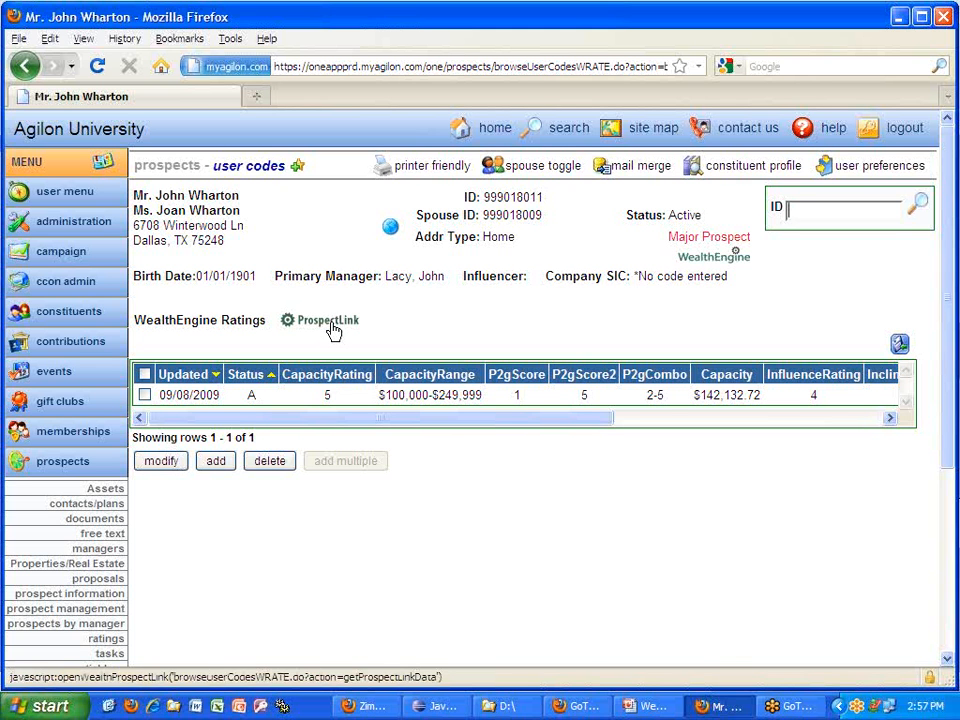
{"action": "left_click", "coordinate": [333, 331]}
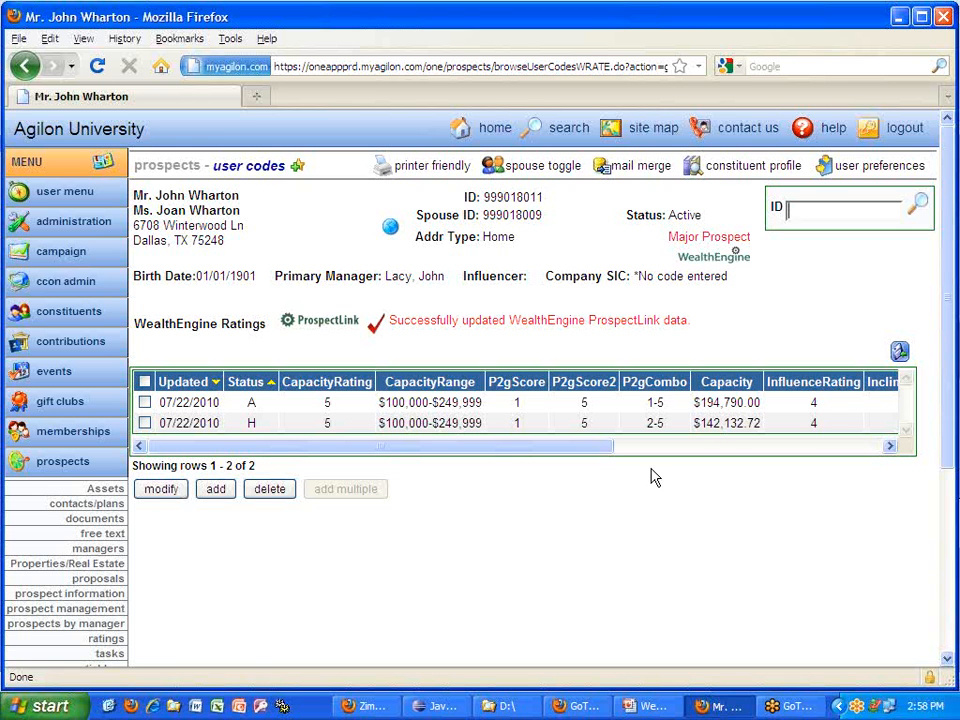
- Open the active WealthEngine Ratings record, review its rating fields and note, and leave it without saving
{"action": "left_click", "coordinate": [188, 404]}
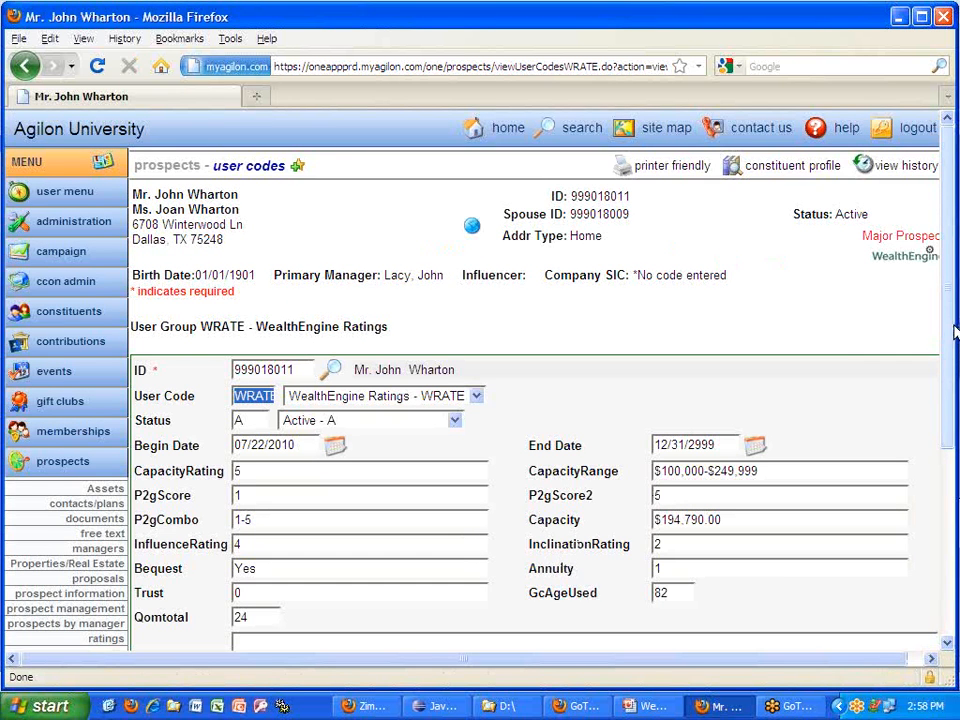
{"action": "left_click_drag", "start_coordinate": [949, 332], "coordinate": [949, 422]}
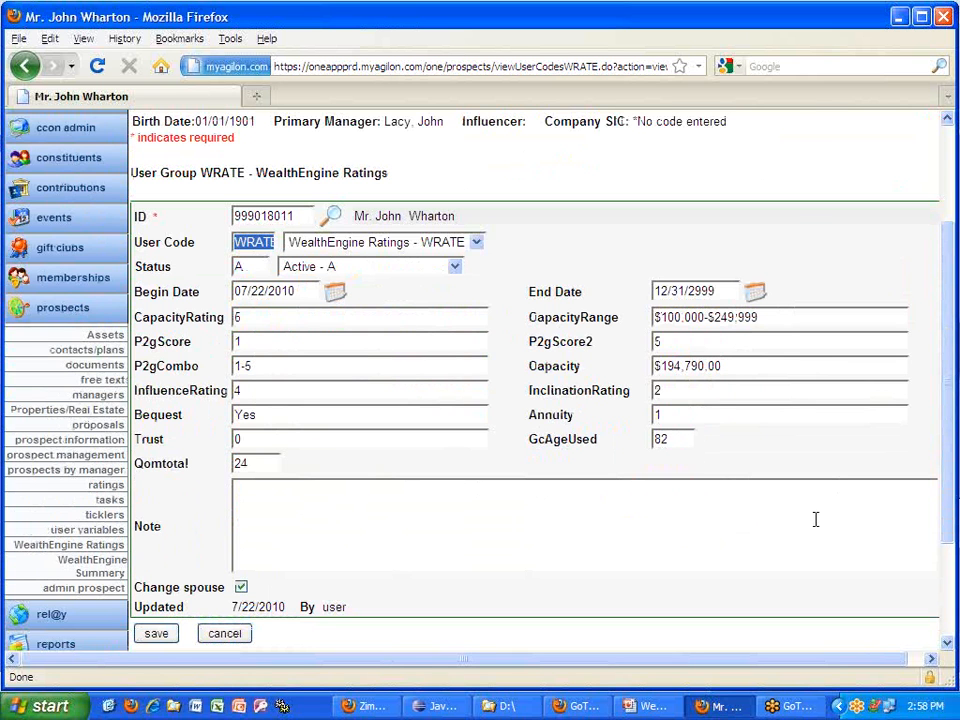
{"action": "left_click", "coordinate": [424, 505]}
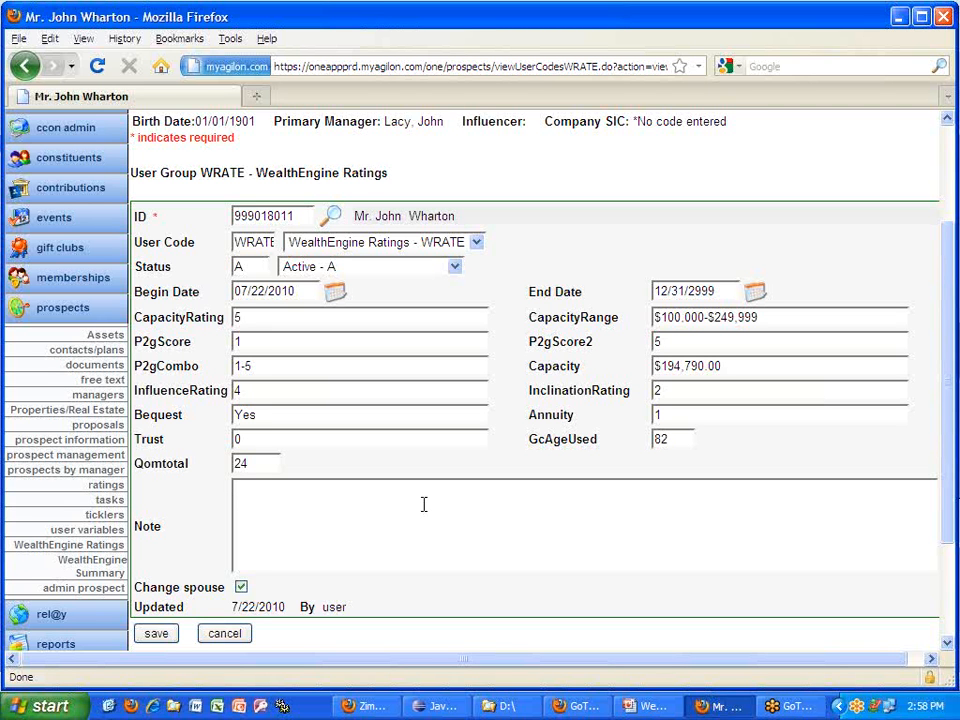
{"action": "left_click", "coordinate": [225, 634]}
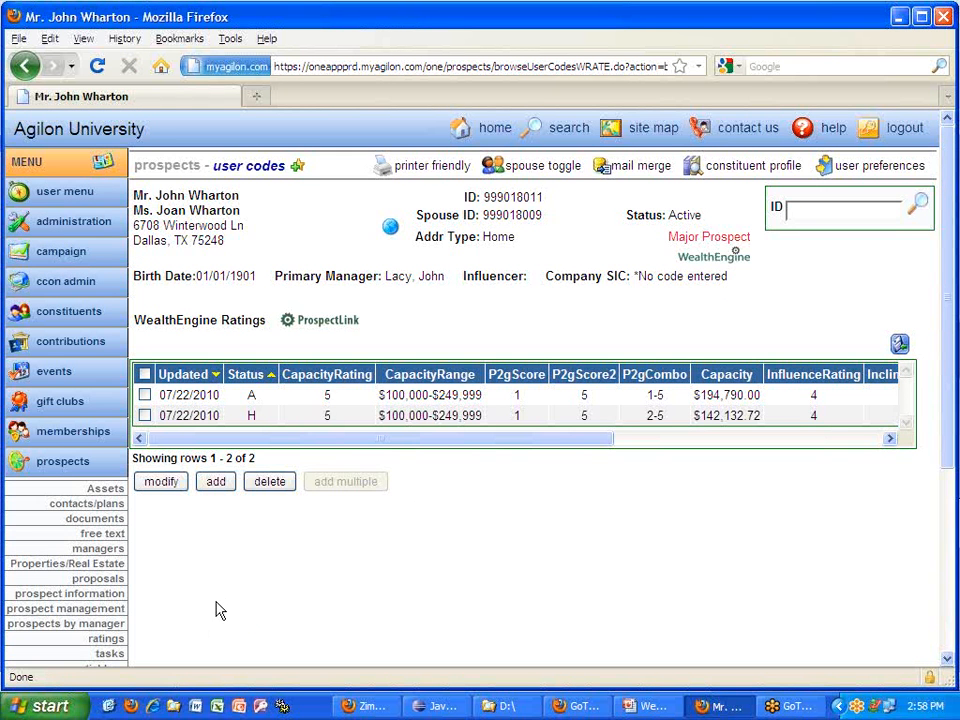
- Open the historical WealthEngine Summary record, review its giving capacity values and note, and leave it without saving
{"action": "scroll", "coordinate": [180, 580], "scroll_direction": "down", "scroll_amount": 4}
{"action": "left_click", "coordinate": [100, 512]}
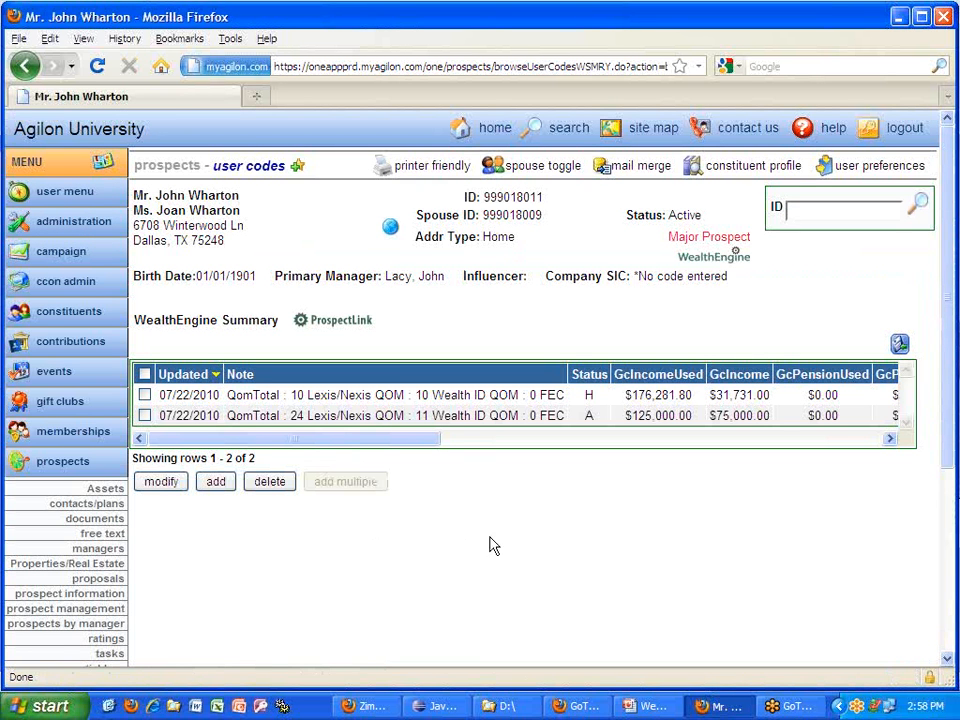
{"action": "left_click", "coordinate": [507, 397]}
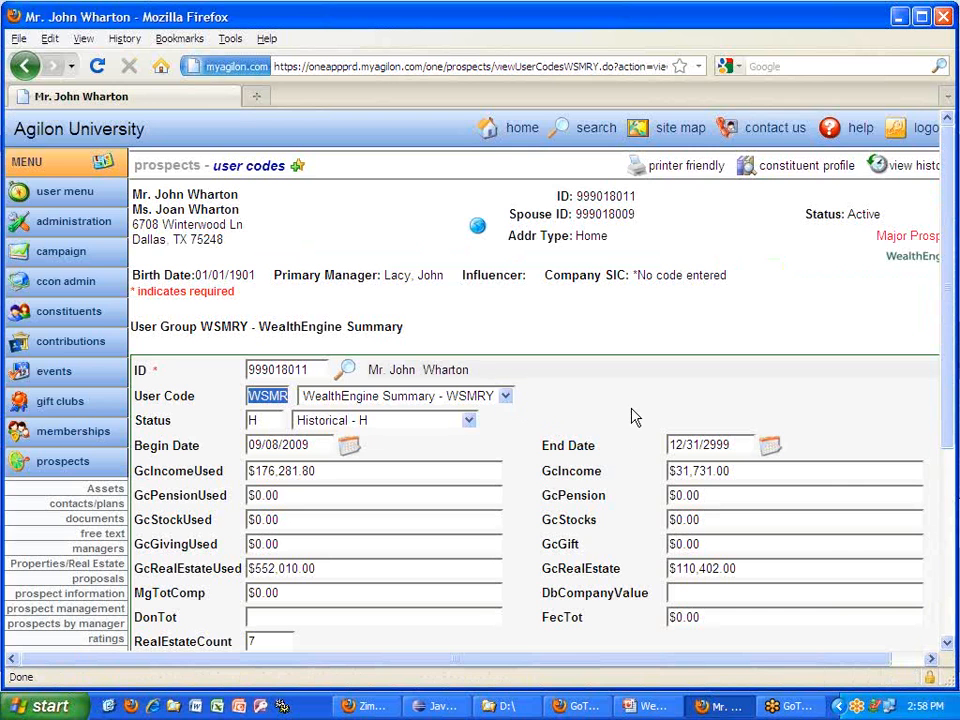
{"action": "left_click_drag", "start_coordinate": [952, 381], "coordinate": [954, 488]}
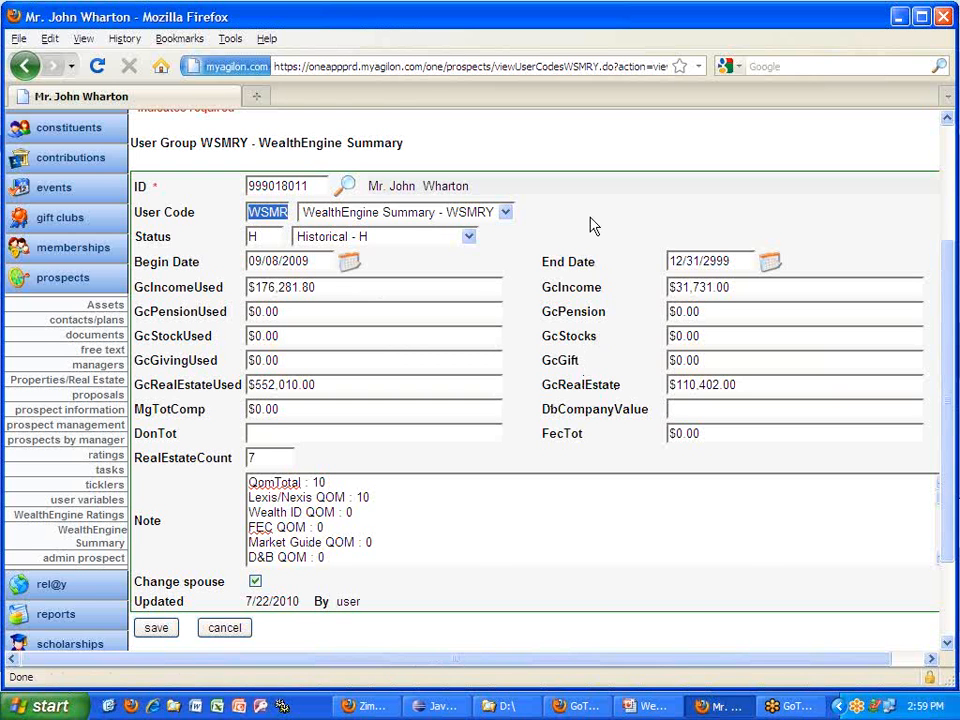
{"action": "left_click", "coordinate": [231, 630]}
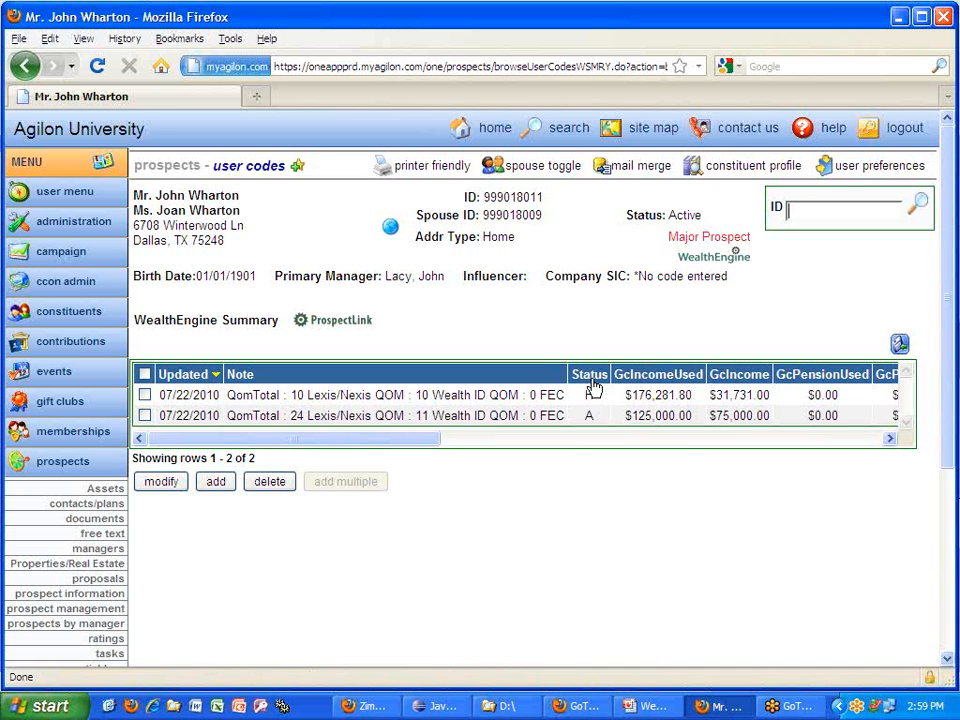
- Sort the WealthEngine Summary records by descending Status, and set the Updated column to ascending and back to descending order
{"action": "left_click", "coordinate": [590, 381]}
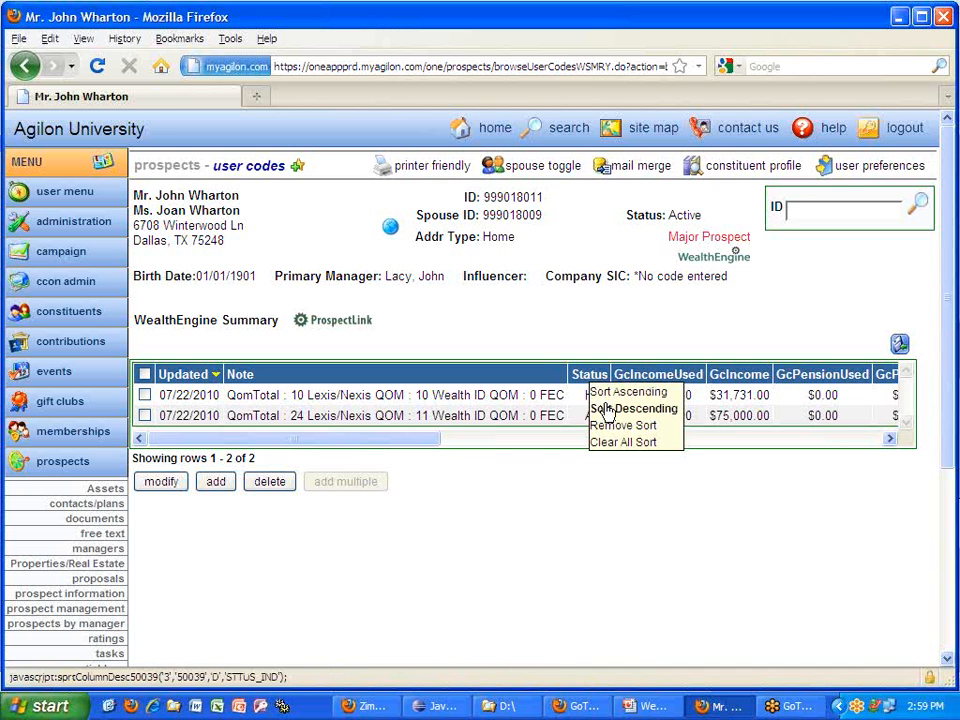
{"action": "left_click", "coordinate": [606, 410]}
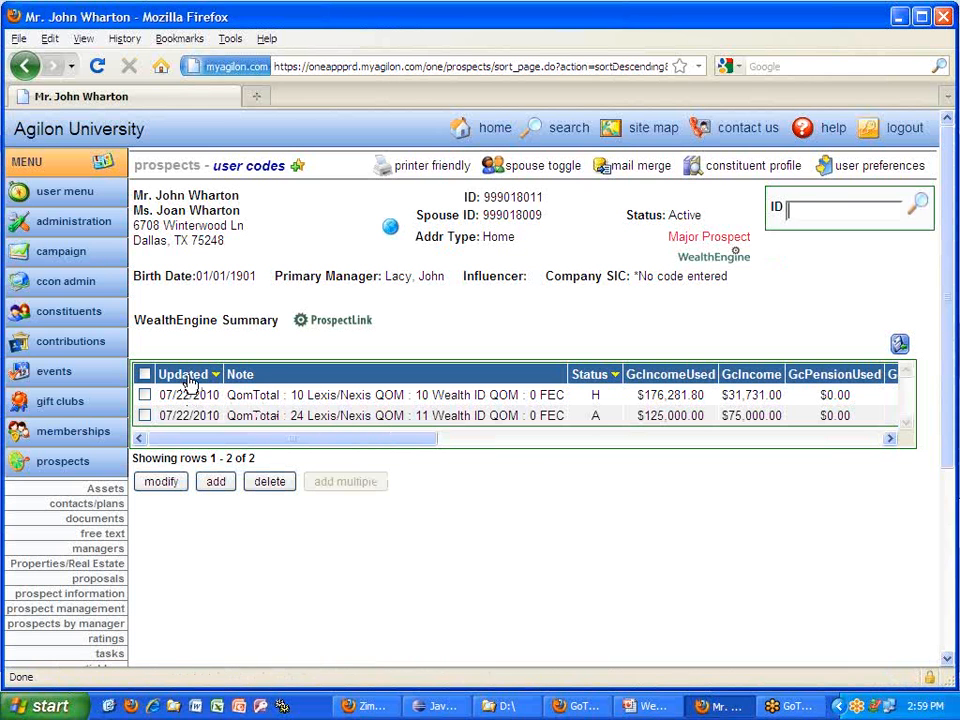
{"action": "left_click", "coordinate": [190, 383]}
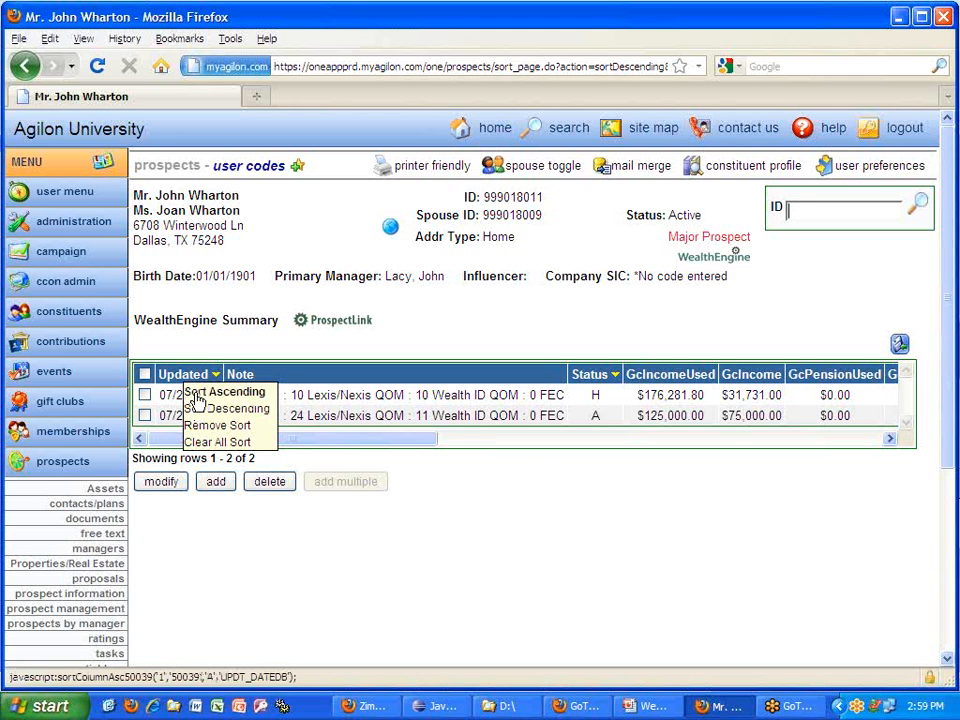
{"action": "left_click", "coordinate": [199, 393]}
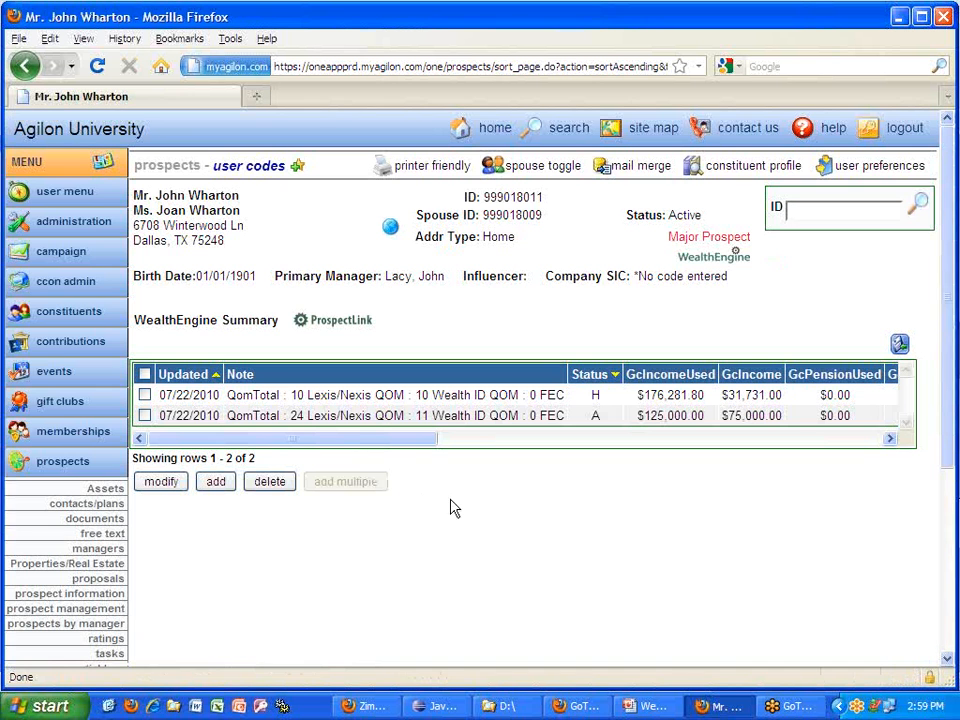
{"action": "left_click", "coordinate": [187, 382]}
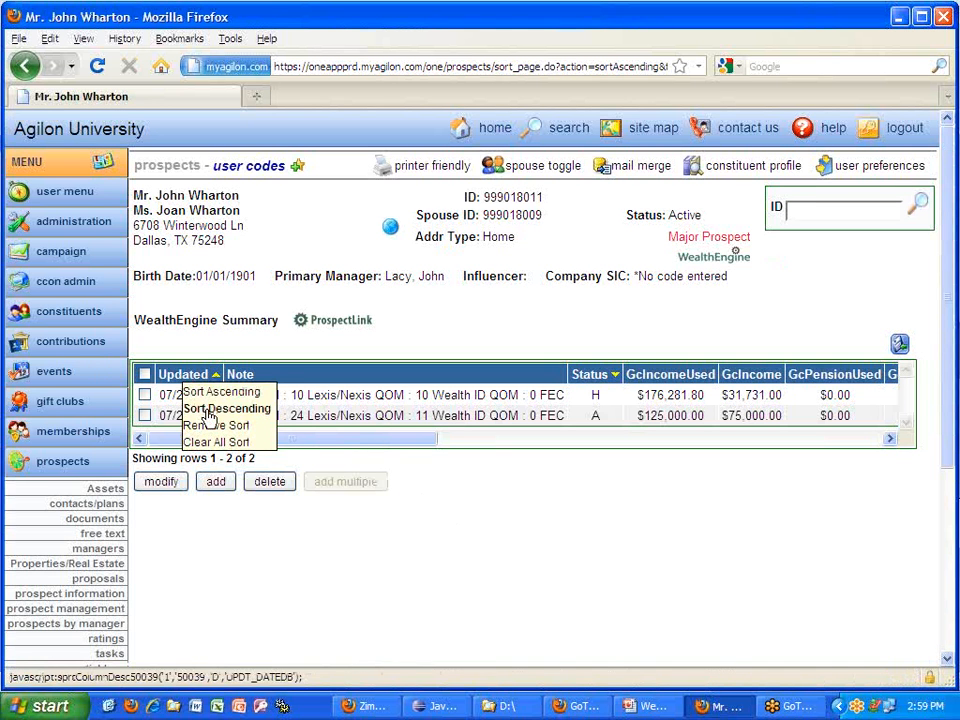
{"action": "left_click", "coordinate": [192, 405]}
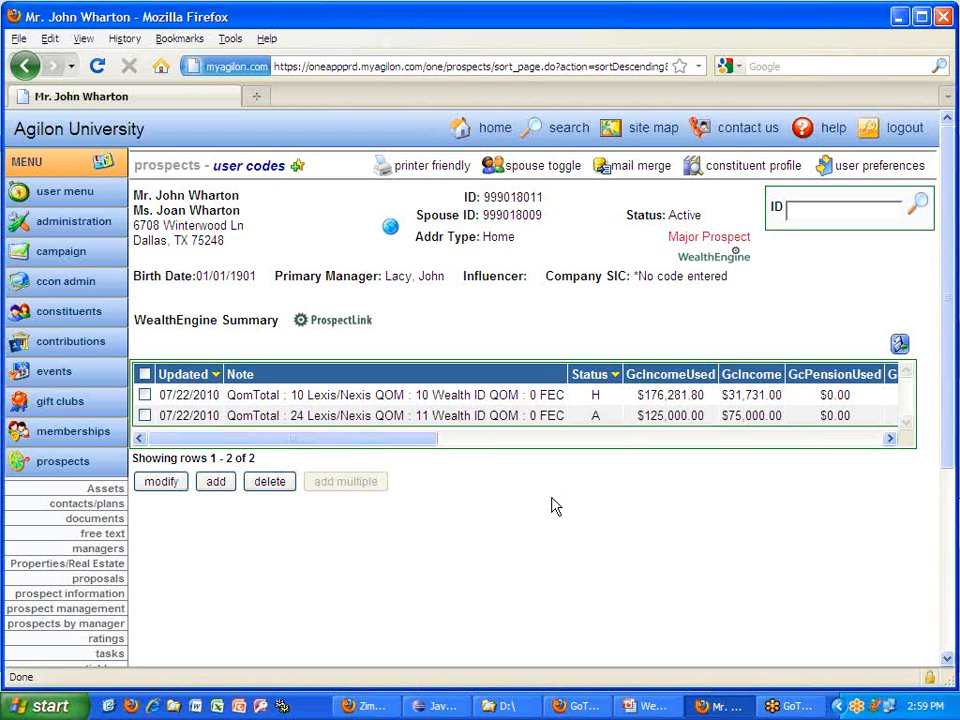
- Switch to the WealthEngine integration presentation and advance the slide show to the "For more information" slide
{"action": "left_click", "coordinate": [640, 706]}
{"action": "left_click", "coordinate": [94, 103]}
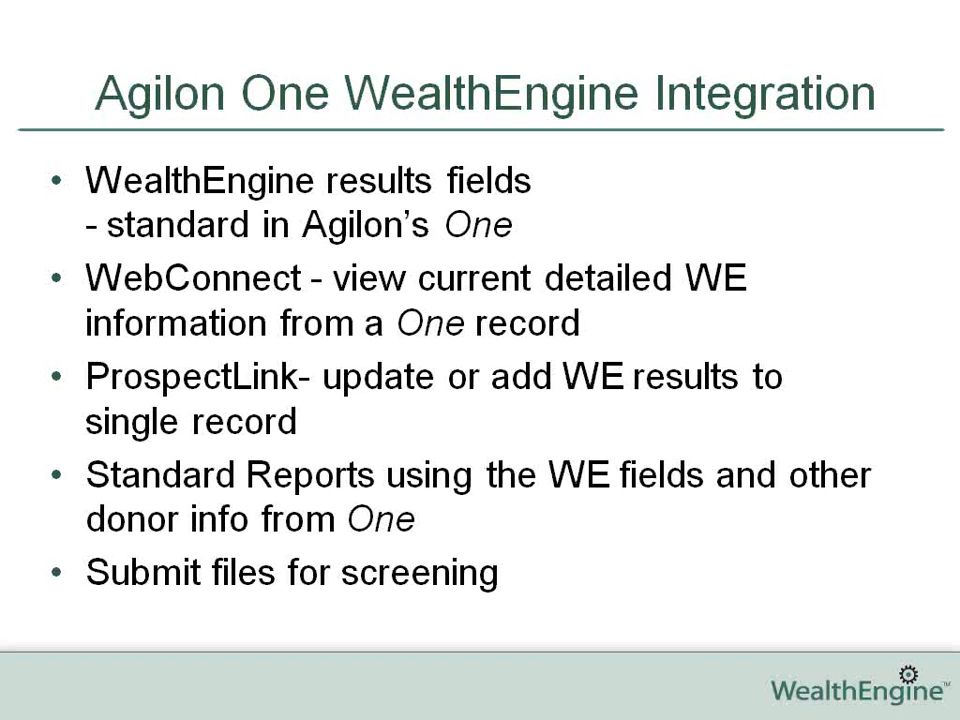
{"action": "key", "text": "Right"}
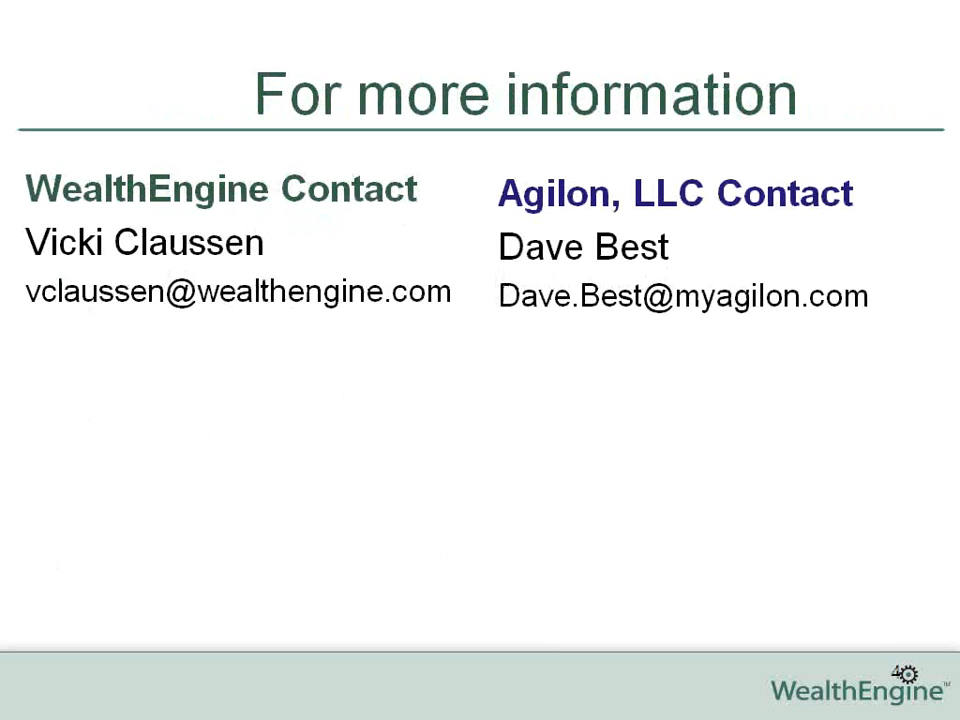